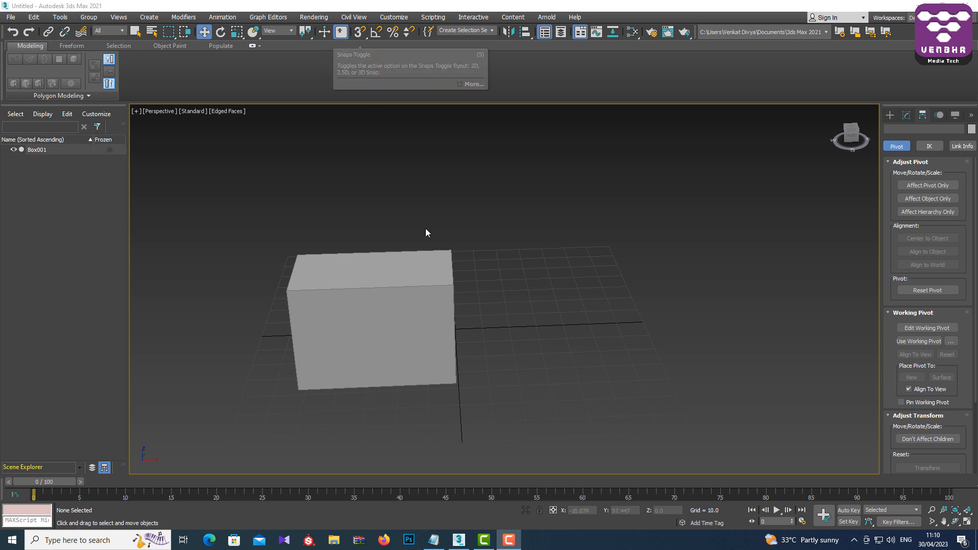
{"action": "left_click", "coordinate": [509, 543]}
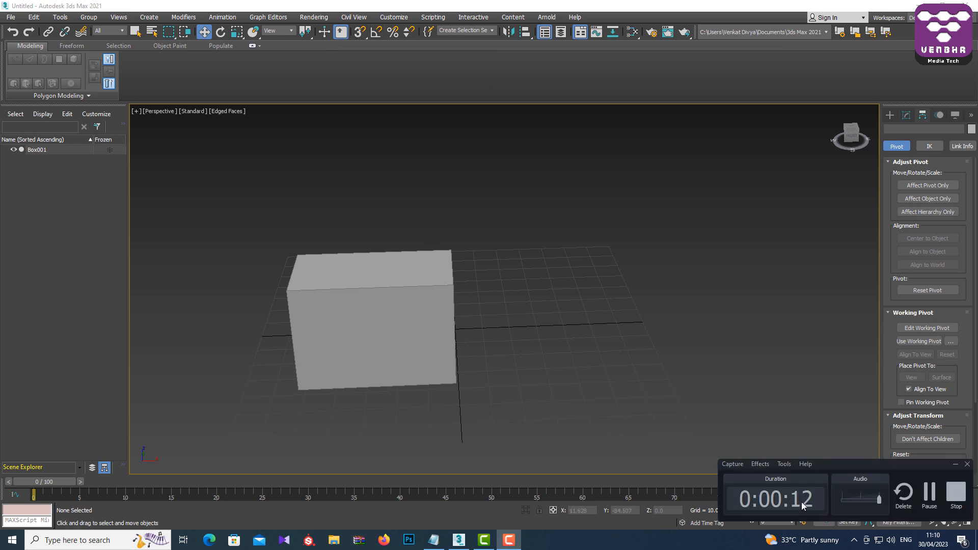
{"action": "left_click", "coordinate": [927, 495]}
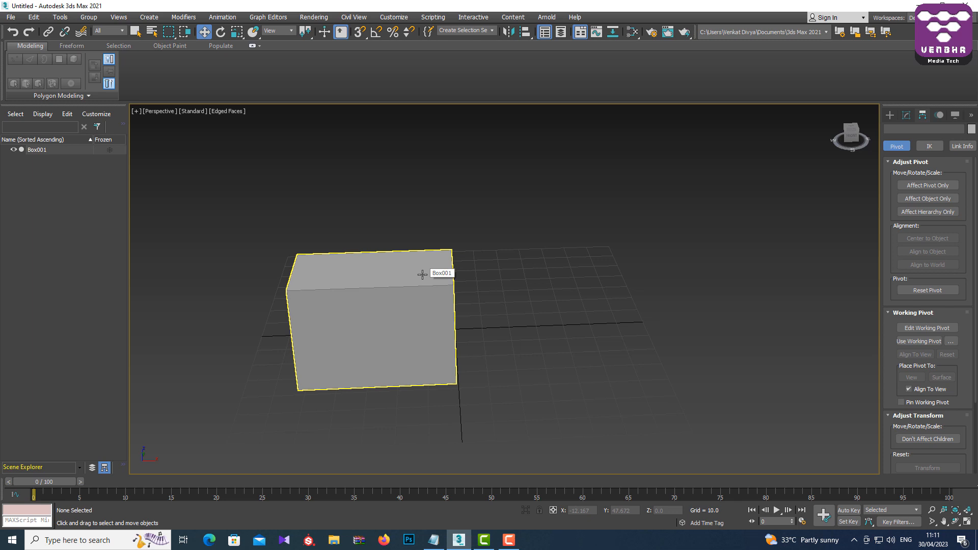
Enable pivot-only editing for the box and turn on 3D snapping with the Endpoint and Midpoint snaps added.
{"action": "left_click", "coordinate": [390, 281]}
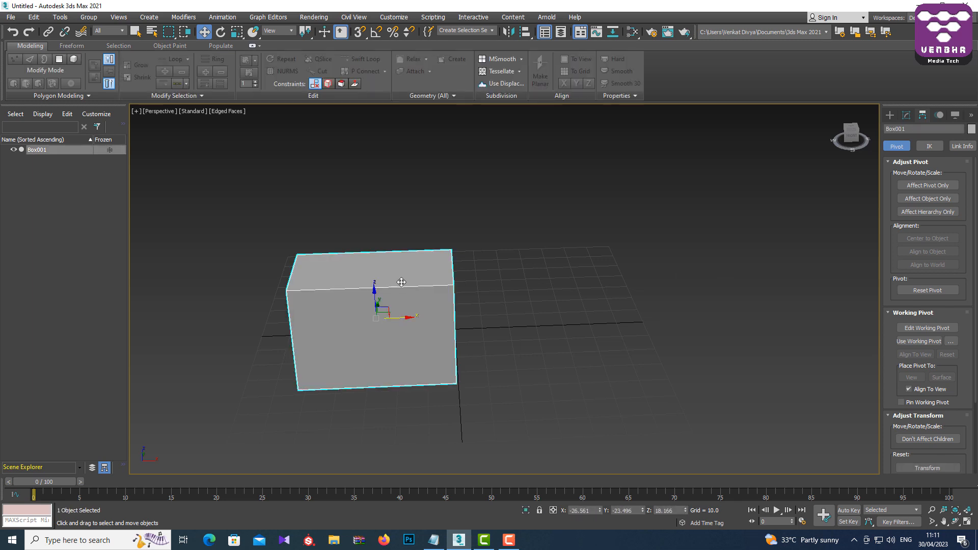
{"action": "left_click", "coordinate": [928, 185]}
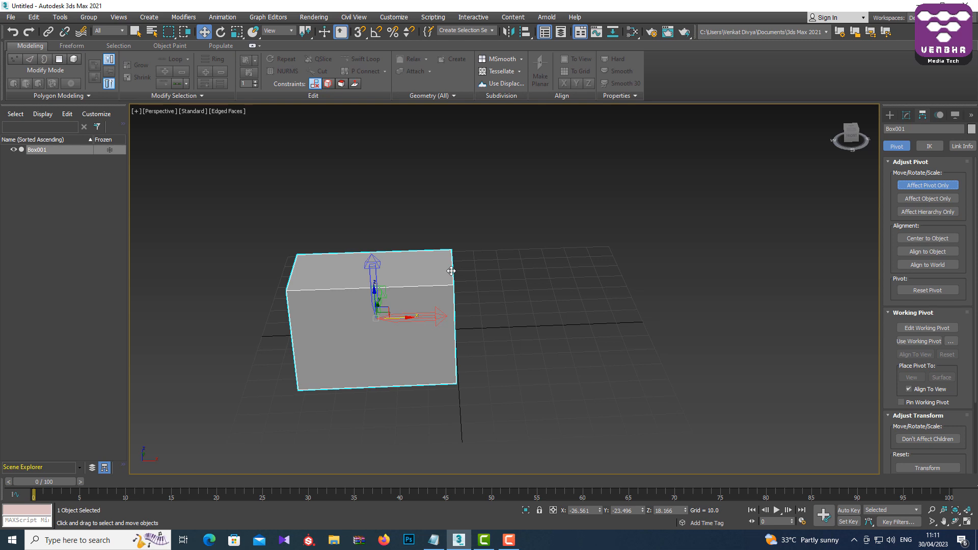
{"action": "left_click", "coordinate": [360, 32]}
{"action": "right_click", "coordinate": [360, 33]}
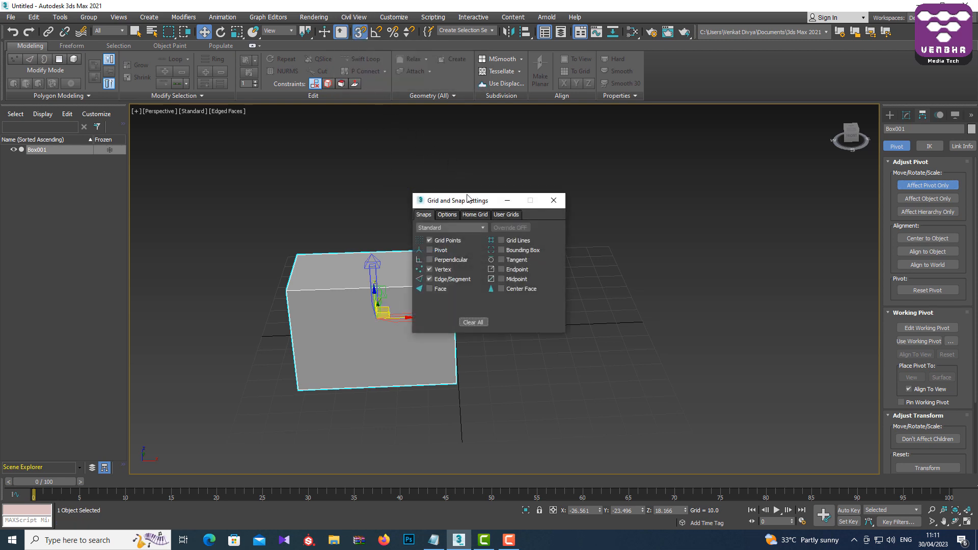
{"action": "left_click_drag", "start_coordinate": [469, 203], "coordinate": [538, 163]}
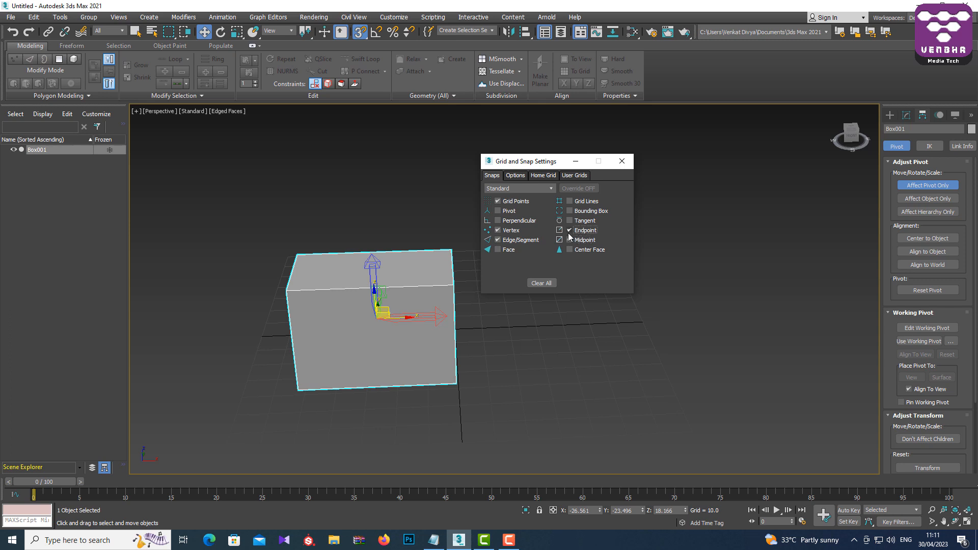
{"action": "left_click", "coordinate": [569, 239]}
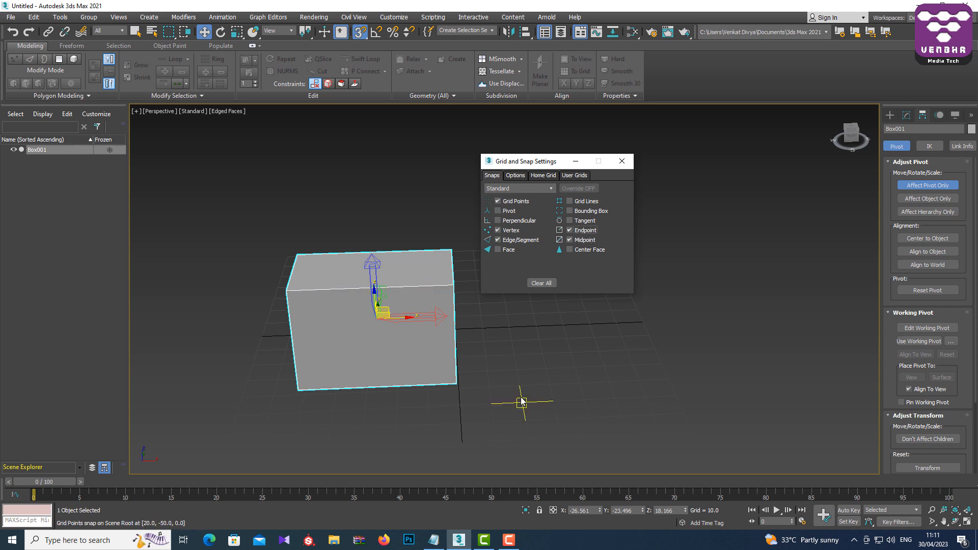
Toggle the Grid Points and Vertex snaps off and back on, and close the snap settings.
{"action": "left_click", "coordinate": [512, 202]}
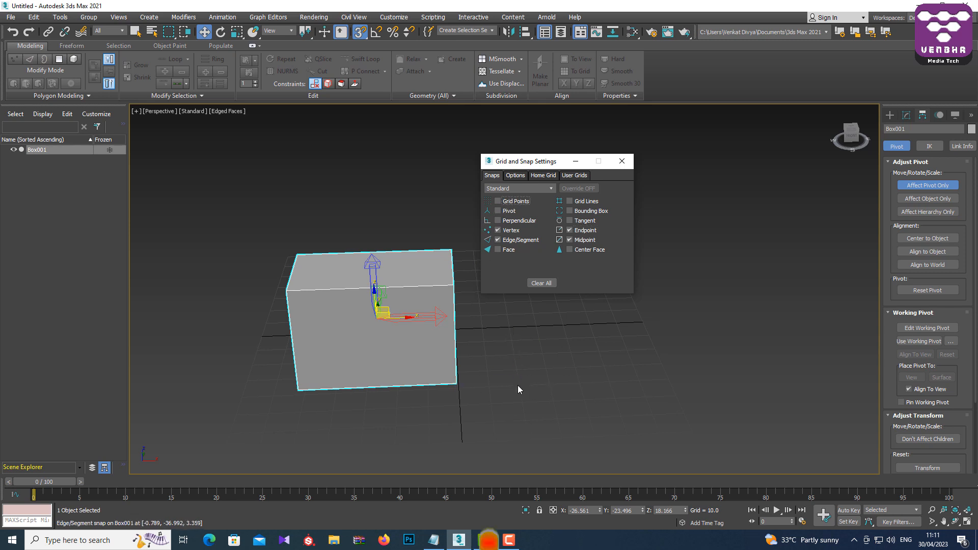
{"action": "left_click", "coordinate": [504, 202]}
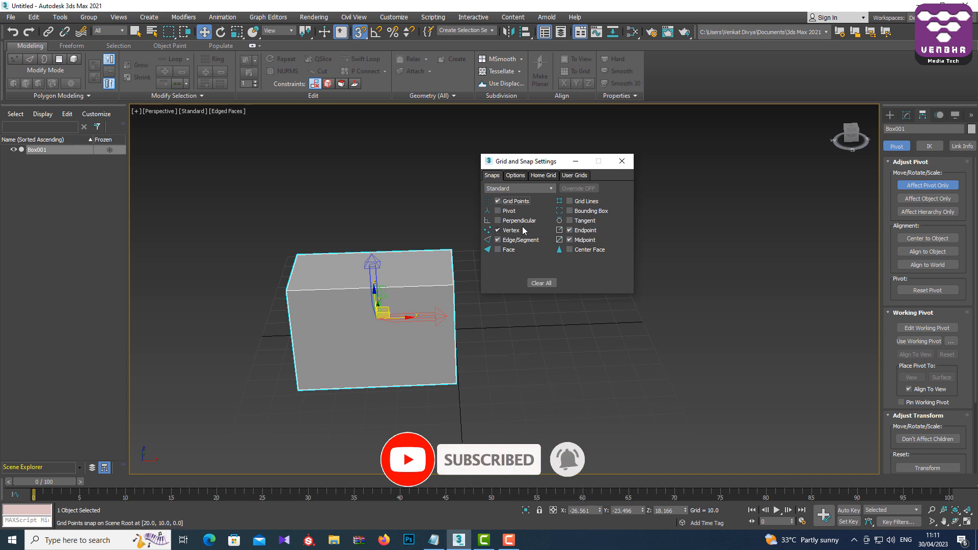
{"action": "left_click", "coordinate": [512, 230]}
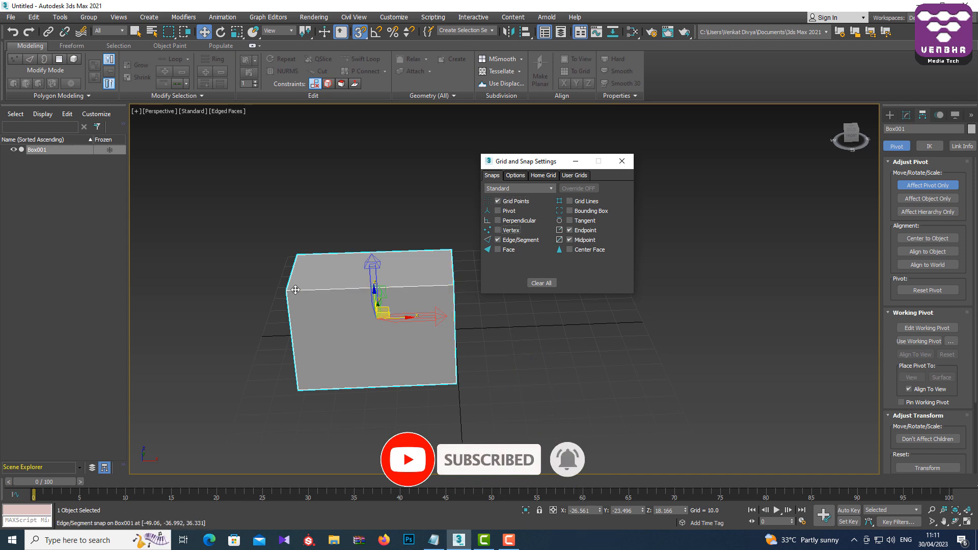
{"action": "left_click", "coordinate": [512, 231]}
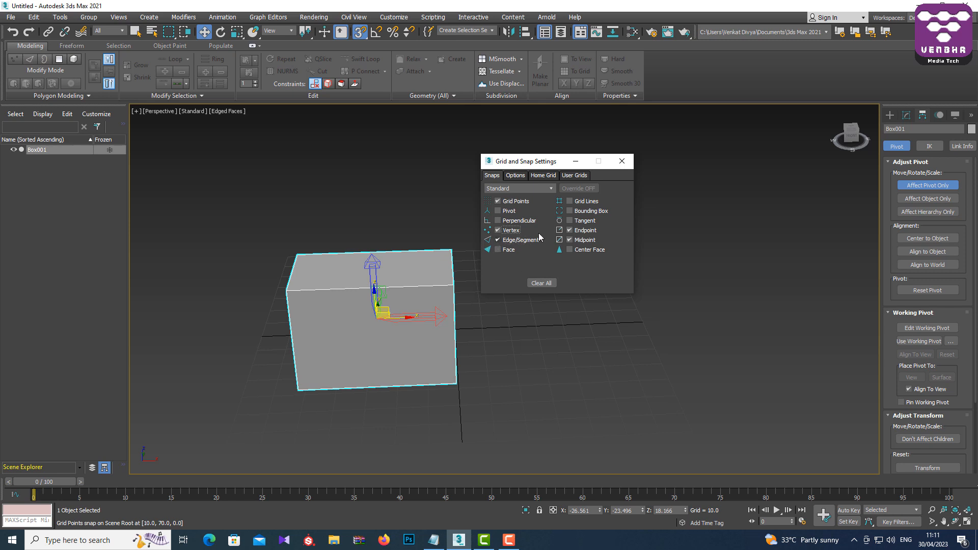
{"action": "left_click", "coordinate": [627, 165]}
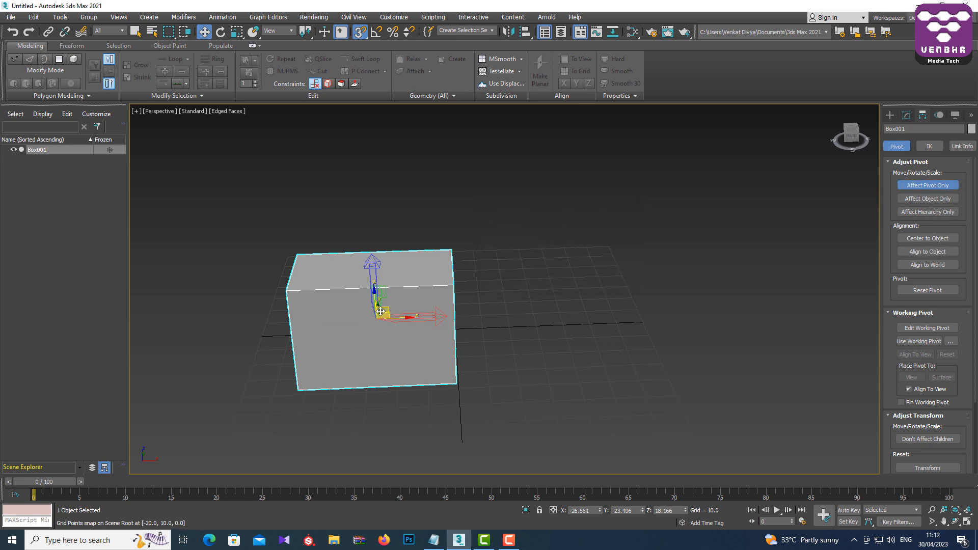
Snap the box's pivot to its upper back-left corner, and slide it along the adjacent top edge to about Y -24.3.
{"action": "left_click_drag", "start_coordinate": [380, 310], "coordinate": [297, 253]}
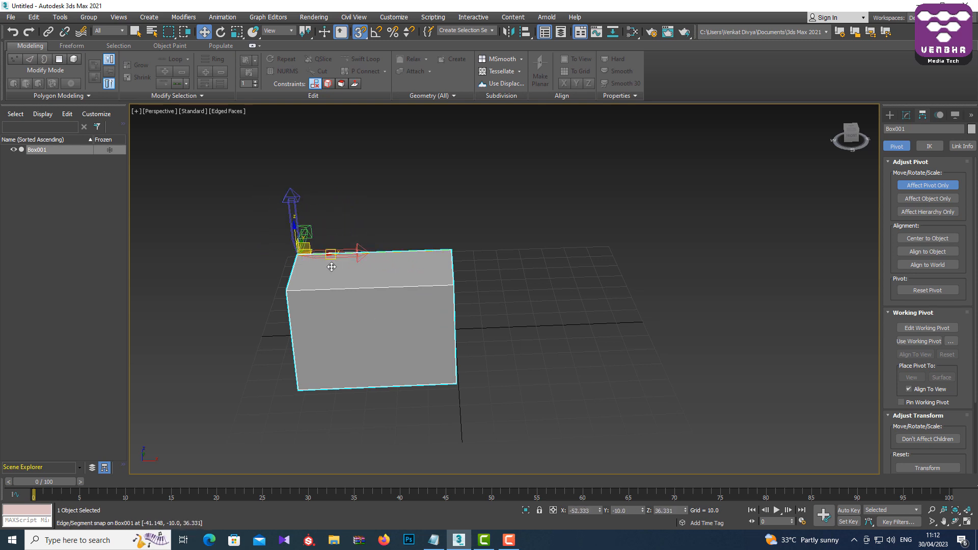
{"action": "middle_click_drag", "start_coordinate": [508, 325], "coordinate": [605, 331], "text": "alt"}
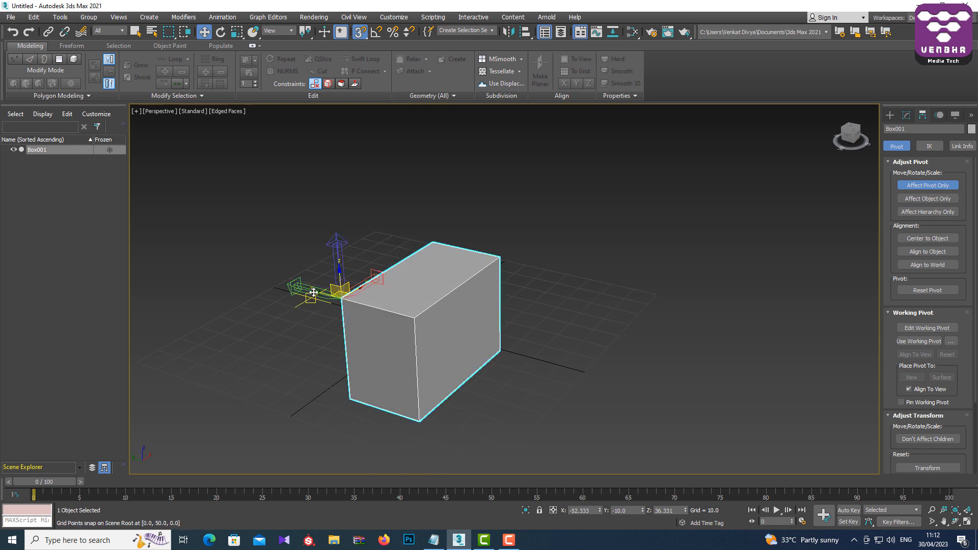
{"action": "left_click_drag", "start_coordinate": [314, 292], "coordinate": [377, 307]}
{"action": "middle_click_drag", "start_coordinate": [566, 322], "coordinate": [498, 327], "text": "alt"}
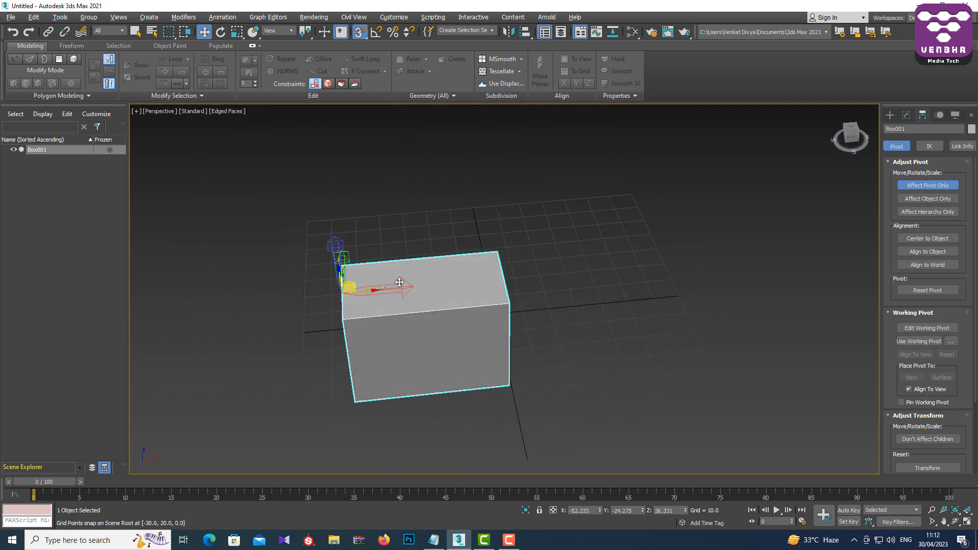
Snap the pivot away from the box onto the grid point at X 60, Y 60, Z 0.
{"action": "middle_click_drag", "start_coordinate": [400, 282], "coordinate": [406, 281], "text": "alt"}
{"action": "left_click_drag", "start_coordinate": [375, 283], "coordinate": [657, 239]}
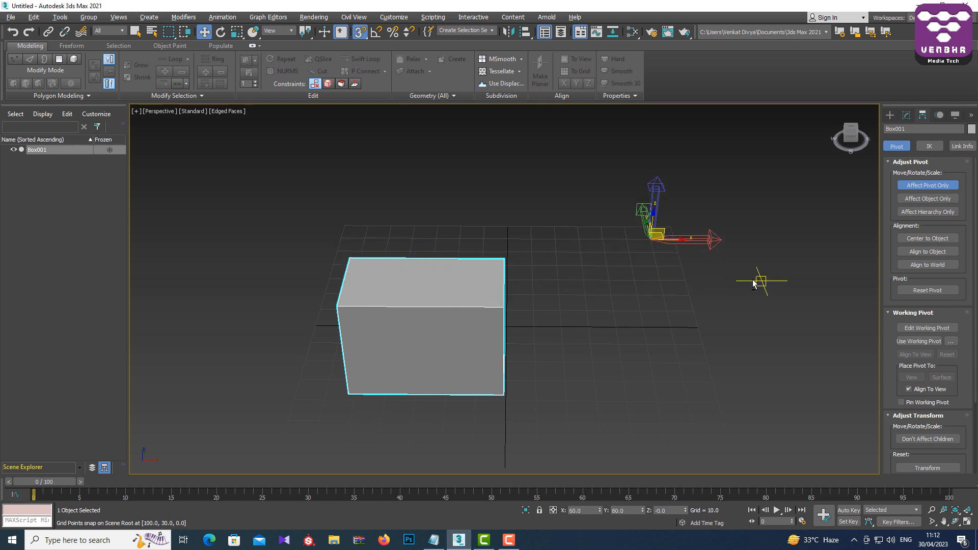
Snap the pivot to the box's upper front-right corner, and turn off pivot-only editing and 3D snapping.
{"action": "middle_click_drag", "start_coordinate": [760, 279], "coordinate": [586, 232], "text": "alt"}
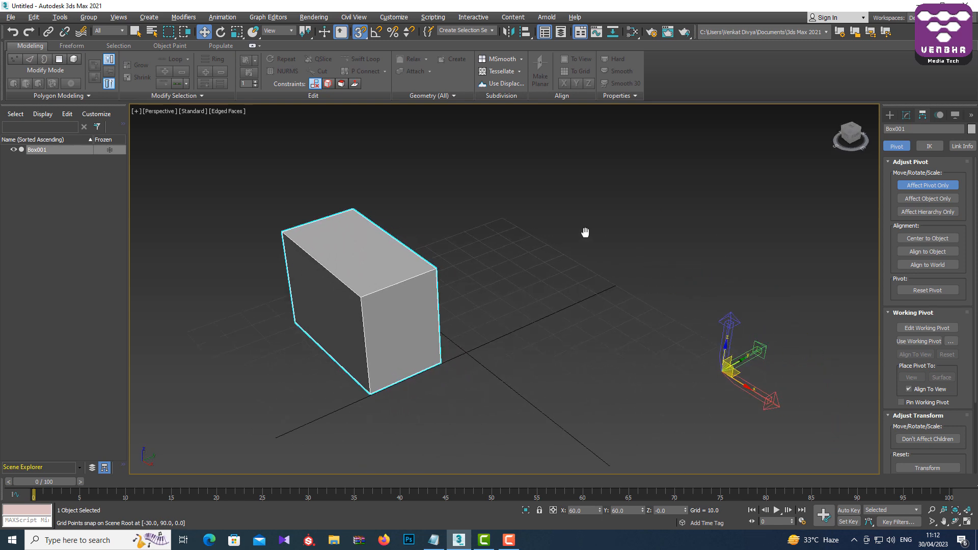
{"action": "left_click_drag", "start_coordinate": [734, 367], "coordinate": [365, 295]}
{"action": "middle_click_drag", "start_coordinate": [503, 302], "coordinate": [541, 275], "text": "alt"}
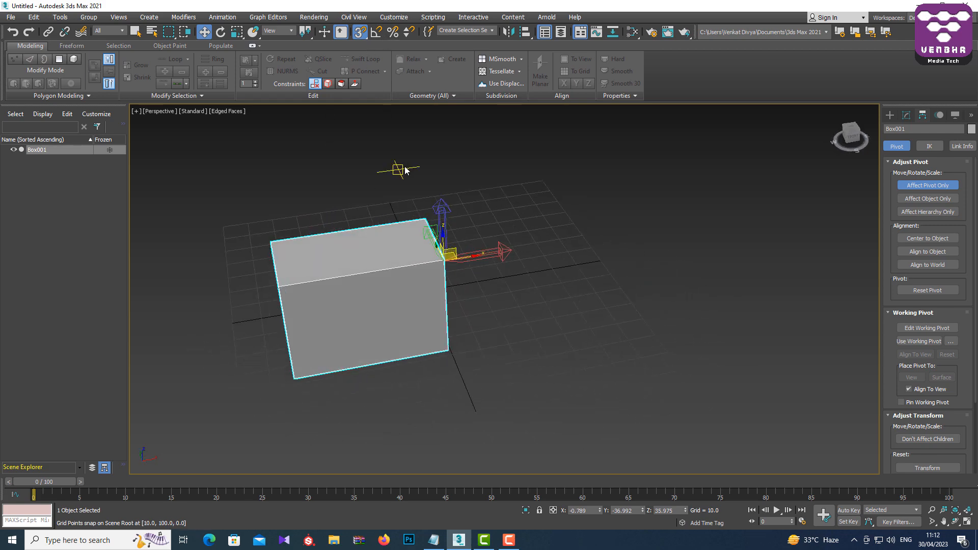
{"action": "left_click", "coordinate": [925, 185]}
{"action": "left_click", "coordinate": [382, 283]}
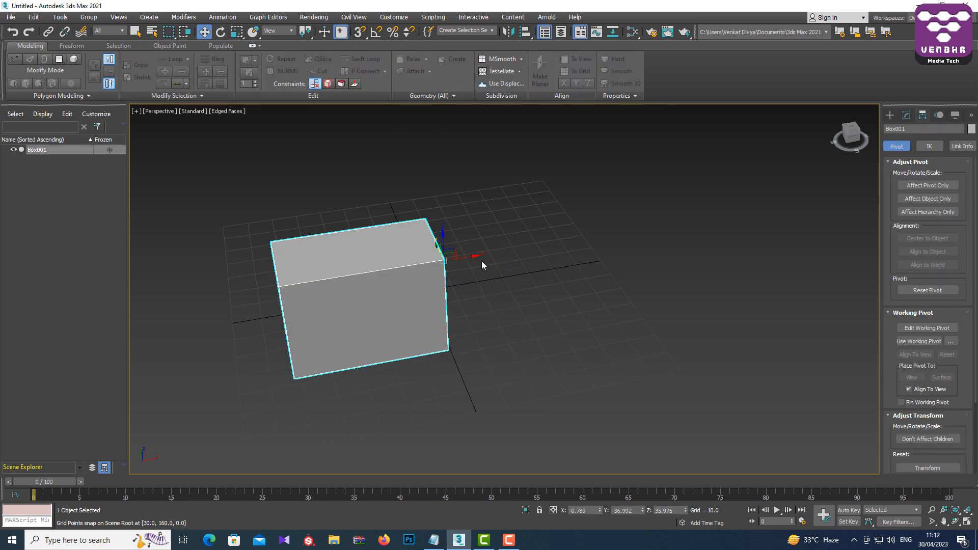
Clone the box along the X axis to about X 69.2 as a single Copy named Box002.
{"action": "middle_click_drag", "start_coordinate": [570, 282], "coordinate": [488, 288], "text": "alt"}
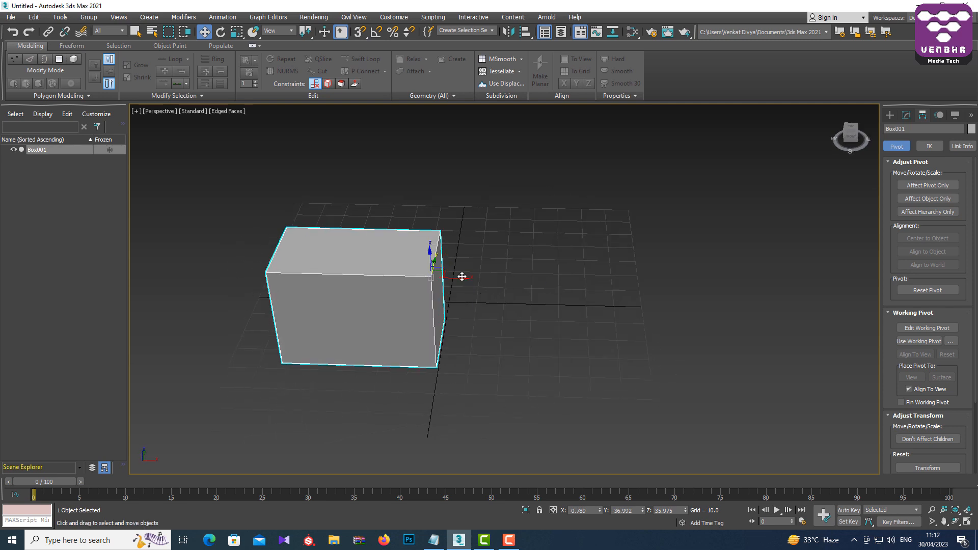
{"action": "left_click_drag", "start_coordinate": [461, 279], "coordinate": [687, 290], "text": "shift"}
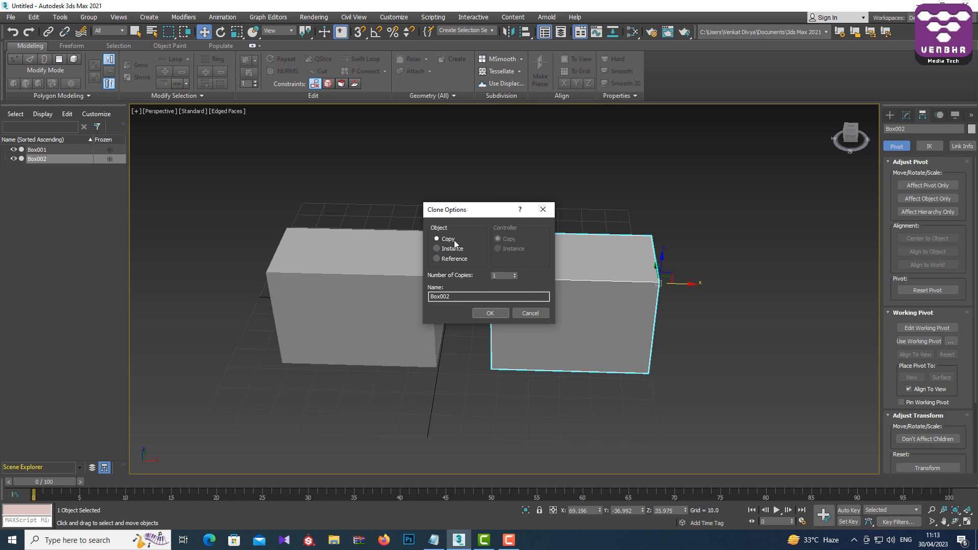
{"action": "left_click", "coordinate": [490, 313]}
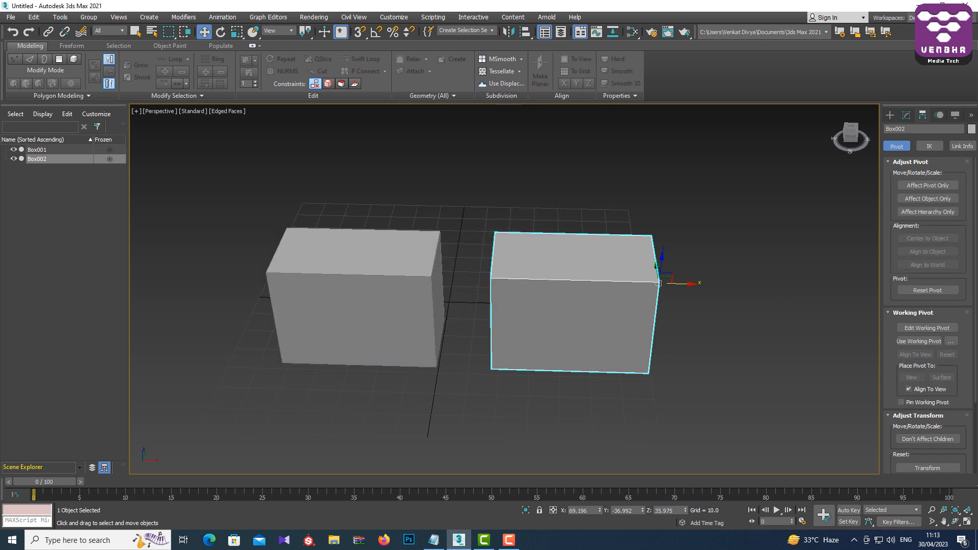
Center the copied box's pivot to the object and end pivot-only editing.
{"action": "left_click", "coordinate": [926, 187]}
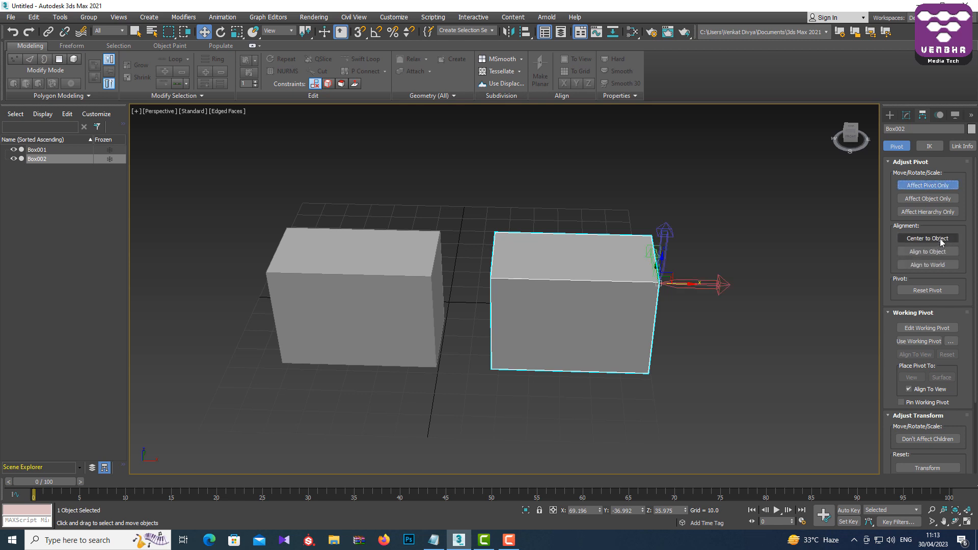
{"action": "left_click", "coordinate": [928, 238]}
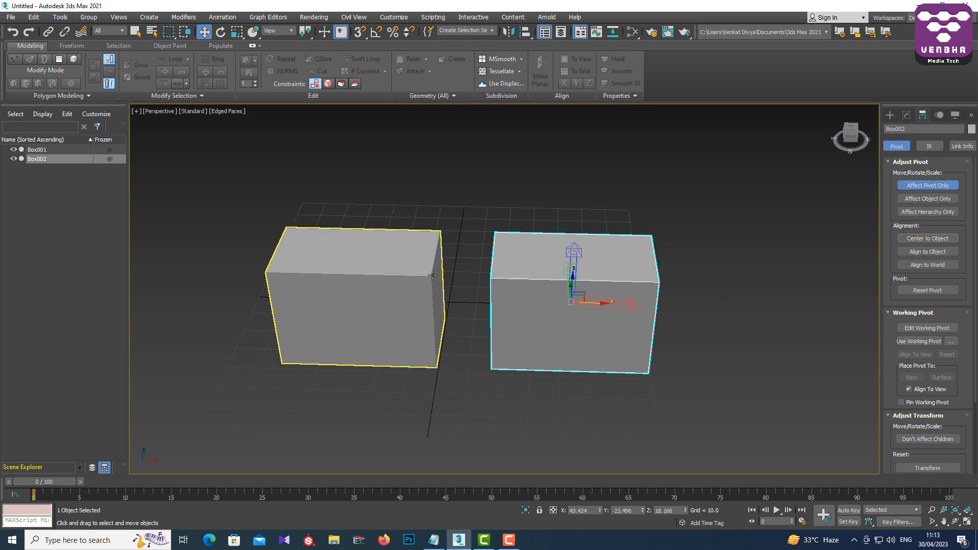
{"action": "left_click", "coordinate": [928, 185]}
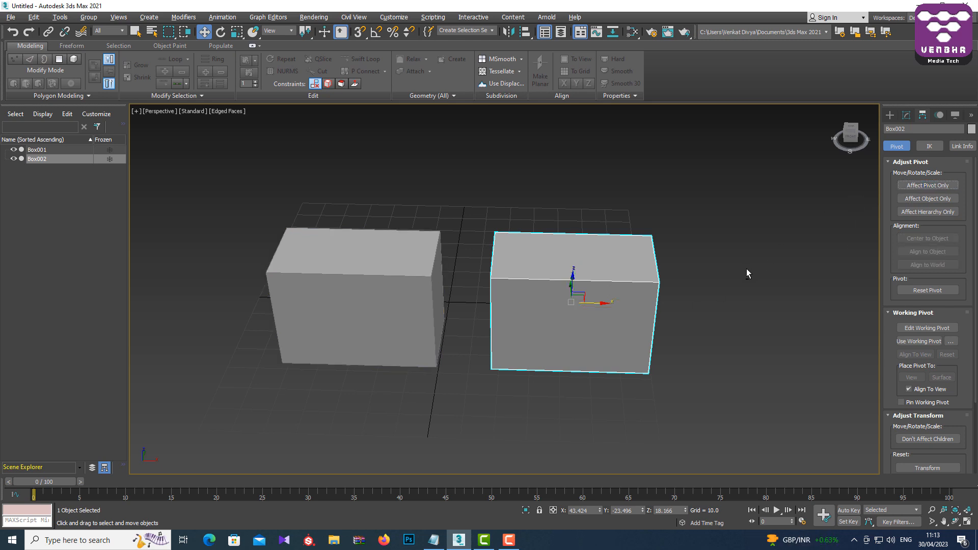
Turn on 3D snapping and snap the copied box by its centered pivot onto the original box's front vertical edge near the top corner.
{"action": "middle_click_drag", "start_coordinate": [471, 311], "coordinate": [524, 316], "text": "alt"}
{"action": "middle_click_drag", "start_coordinate": [651, 316], "coordinate": [587, 306], "text": "alt"}
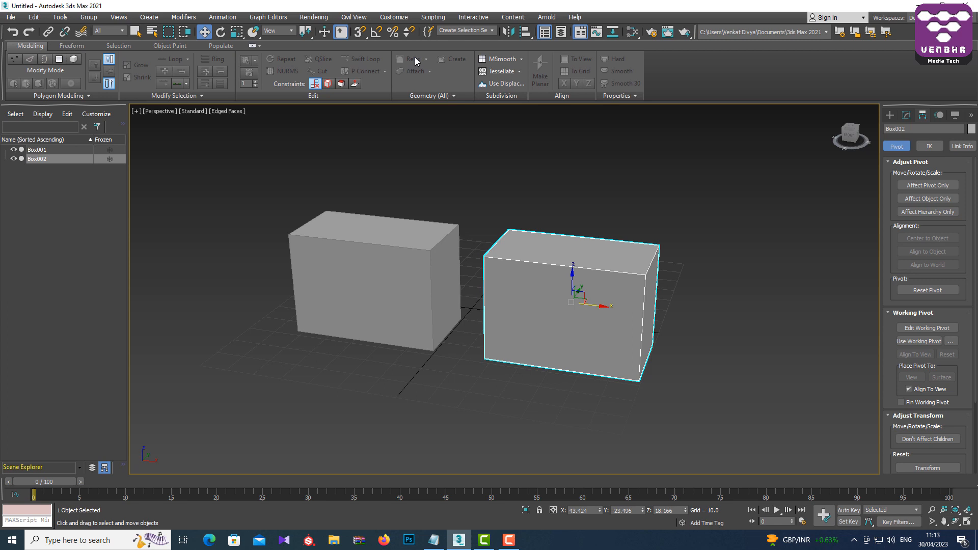
{"action": "left_click", "coordinate": [359, 32]}
{"action": "left_click_drag", "start_coordinate": [578, 297], "coordinate": [430, 252]}
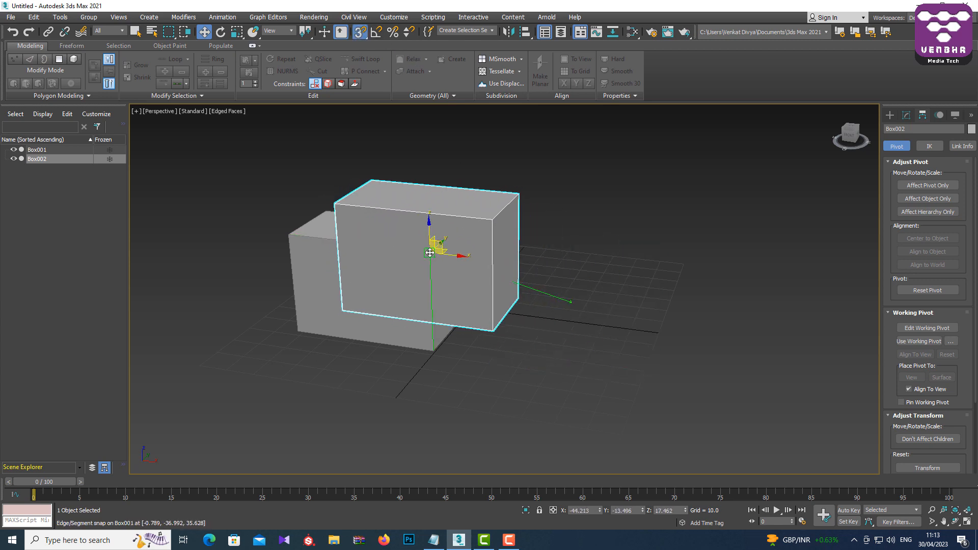
Snap the copied box onto the grid point at X 10, Y 30, Z 0.
{"action": "middle_click_drag", "start_coordinate": [430, 253], "coordinate": [642, 344], "text": "alt"}
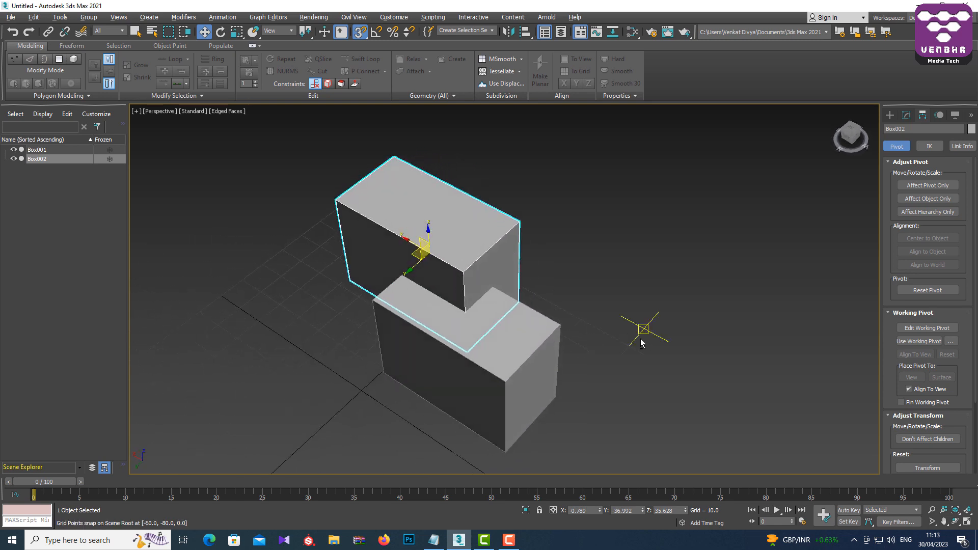
{"action": "middle_click_drag", "start_coordinate": [559, 314], "coordinate": [669, 249]}
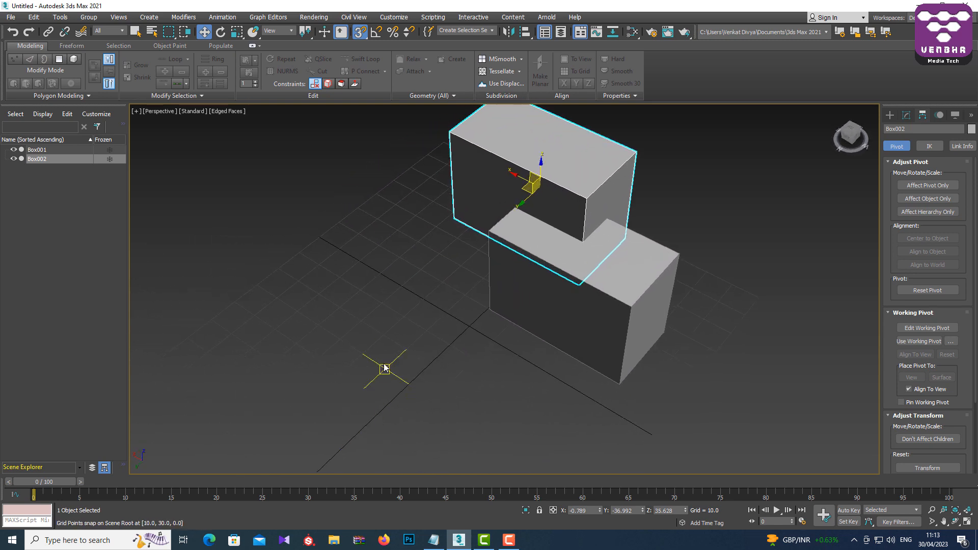
{"action": "left_click_drag", "start_coordinate": [532, 184], "coordinate": [383, 360]}
Move the copied box with snapping to about X 25.8, Y 56.5, Z 11.8, and on to about X -15.3, Y 33.5, Z 18.2.
{"action": "middle_click_drag", "start_coordinate": [384, 360], "coordinate": [508, 408], "text": "alt"}
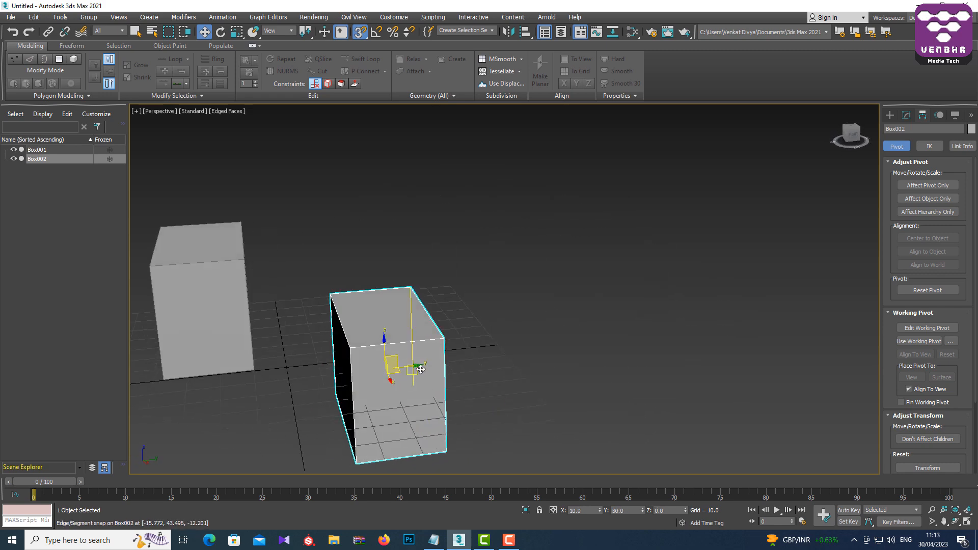
{"action": "left_click_drag", "start_coordinate": [421, 368], "coordinate": [504, 341]}
{"action": "middle_click_drag", "start_coordinate": [505, 342], "coordinate": [380, 384], "text": "alt"}
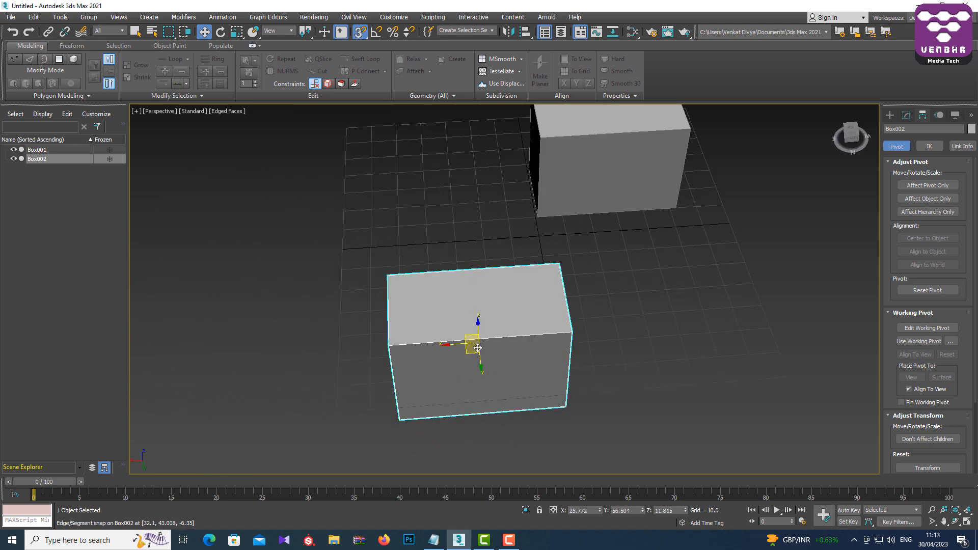
{"action": "left_click_drag", "start_coordinate": [476, 346], "coordinate": [589, 293]}
{"action": "key", "text": "x"}
Snap the copied box beside the original at X -40, Y 10, Z 0, and move it away to the grid point X -30, Y 60, Z 0.
{"action": "middle_click_drag", "start_coordinate": [507, 323], "coordinate": [620, 328], "text": "alt"}
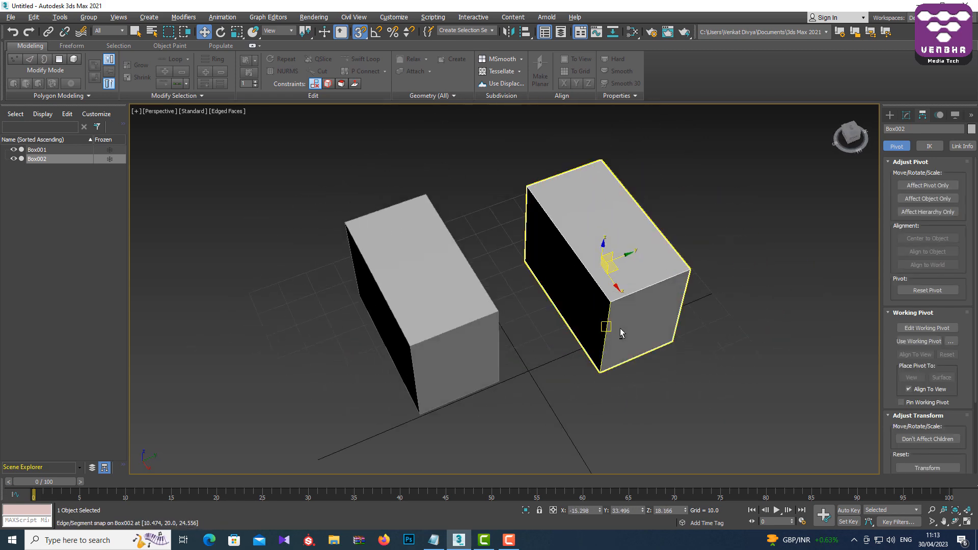
{"action": "left_click", "coordinate": [361, 34]}
{"action": "left_click_drag", "start_coordinate": [611, 260], "coordinate": [507, 271]}
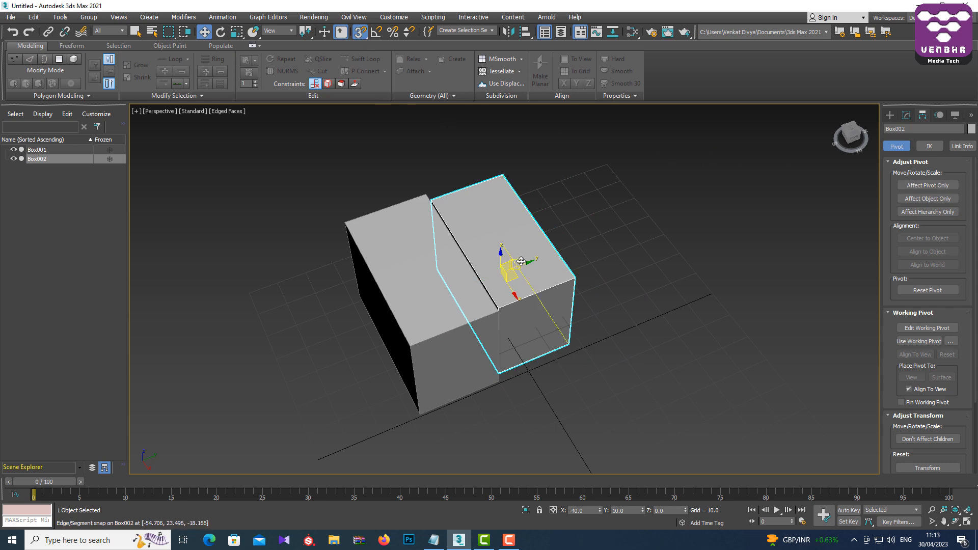
{"action": "left_click_drag", "start_coordinate": [504, 273], "coordinate": [643, 247]}
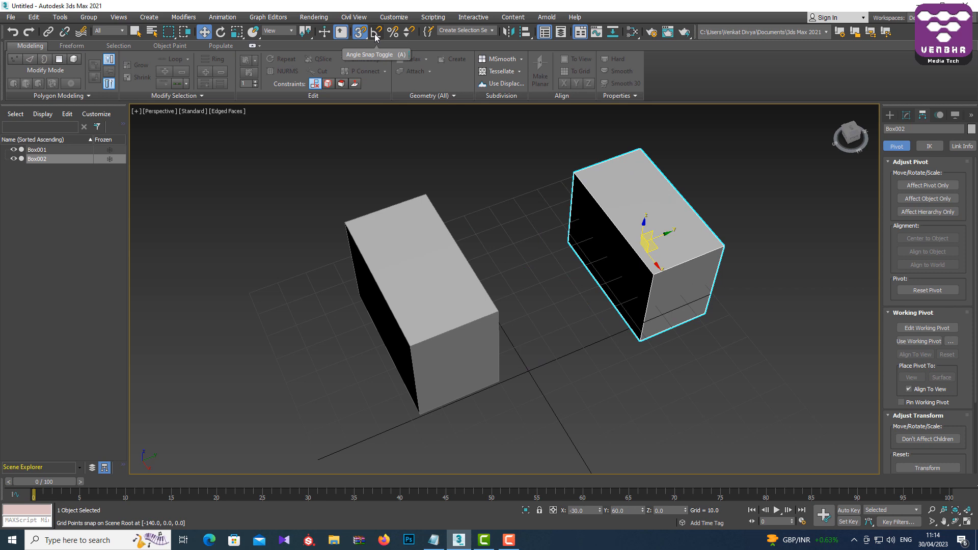
{"action": "left_click", "coordinate": [939, 200]}
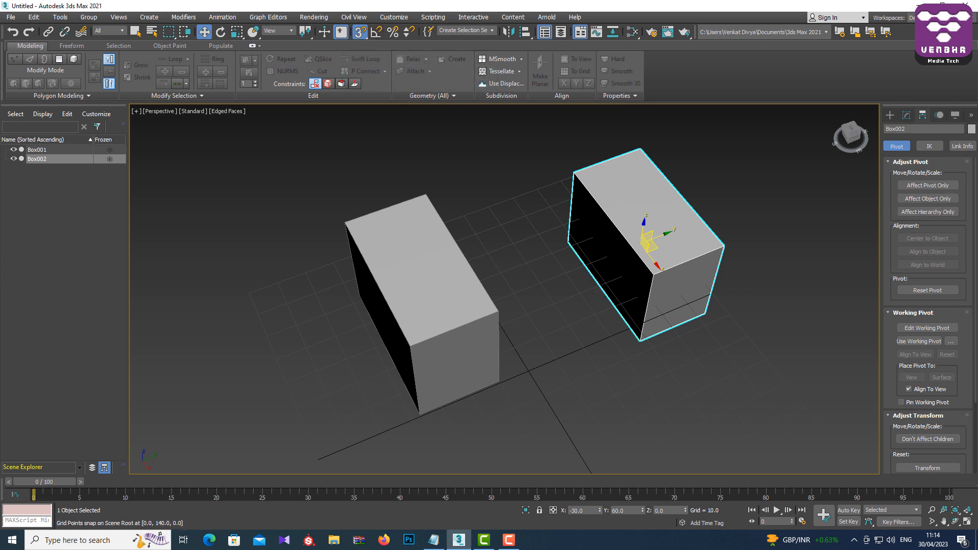
Turn off 3D snapping and rotate the copied box freely about its Z axis to about 91.4°.
{"action": "left_click", "coordinate": [360, 32]}
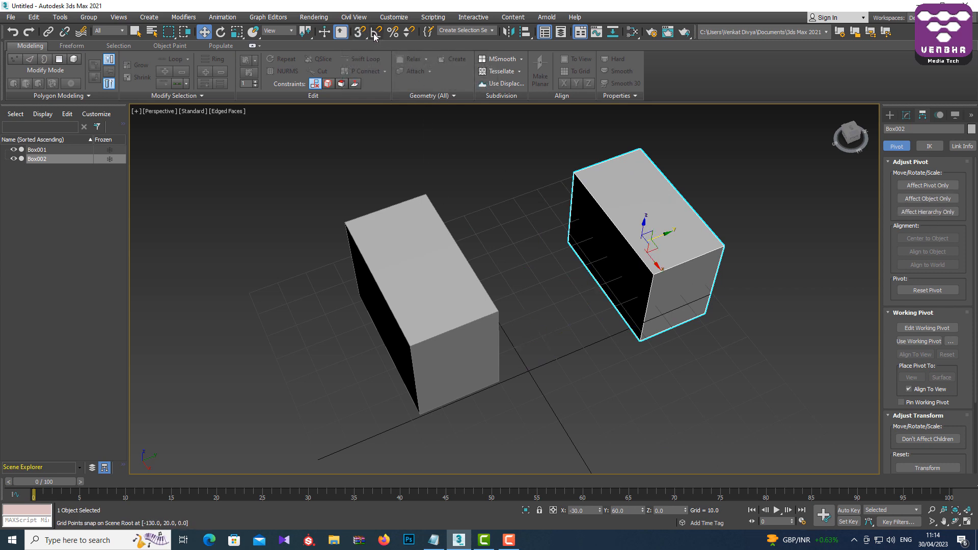
{"action": "left_click", "coordinate": [375, 33]}
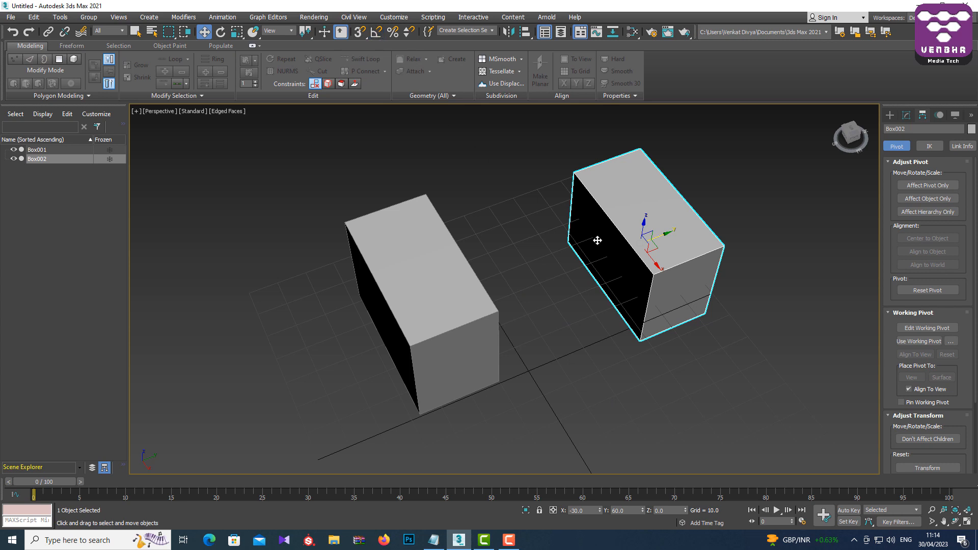
{"action": "key", "text": "e"}
{"action": "left_click_drag", "start_coordinate": [627, 262], "coordinate": [661, 274]}
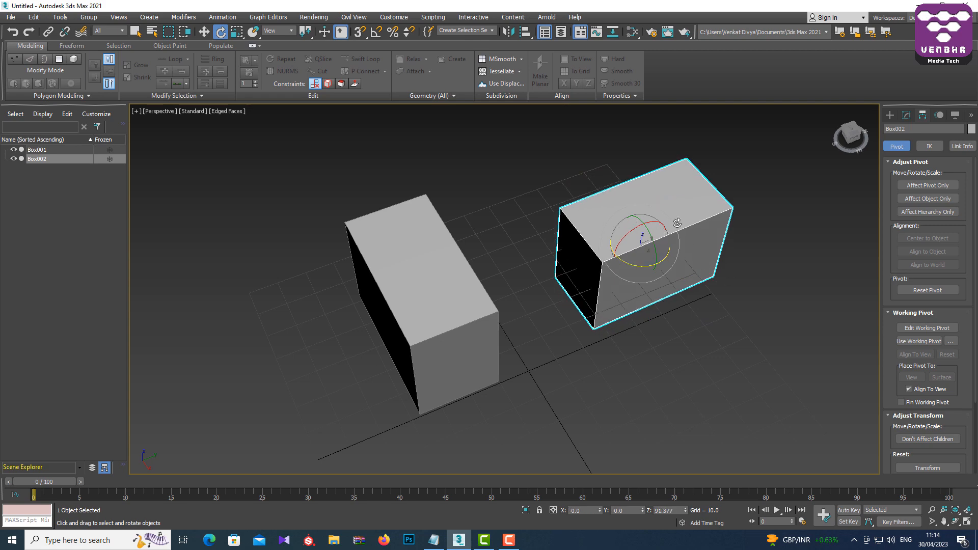
{"action": "middle_click_drag", "start_coordinate": [727, 291], "coordinate": [712, 379]}
{"action": "middle_click_drag", "start_coordinate": [711, 379], "coordinate": [693, 324], "text": "alt"}
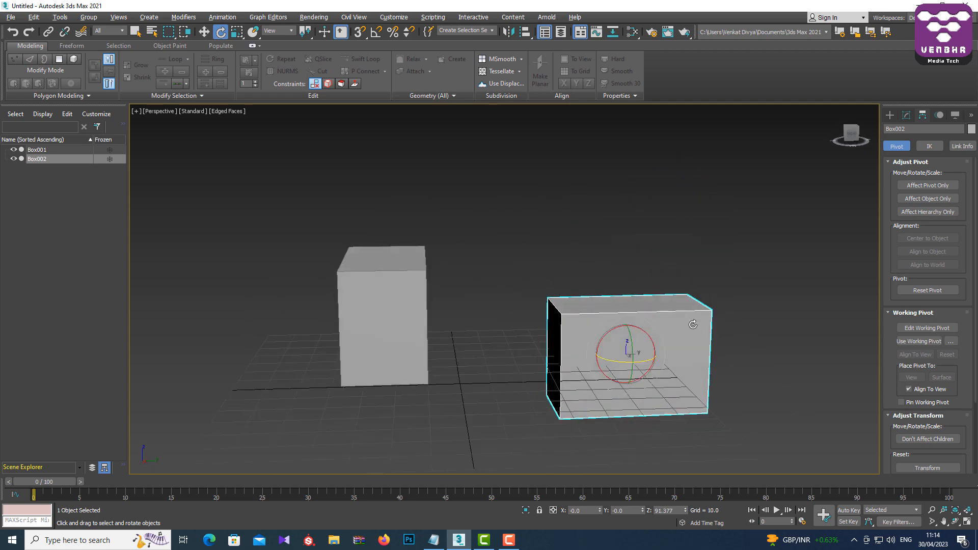
{"action": "left_click_drag", "start_coordinate": [646, 360], "coordinate": [652, 382]}
{"action": "middle_click_drag", "start_coordinate": [541, 179], "coordinate": [545, 254], "text": "alt"}
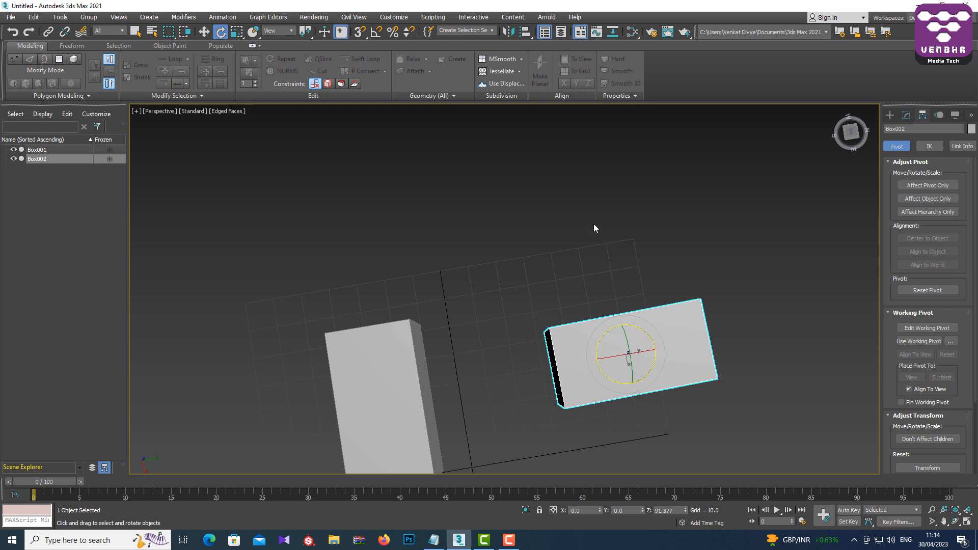
Try rotating the copied box about Z to about -28.6° with angle snapping on, and undo that rotation.
{"action": "right_click", "coordinate": [375, 32]}
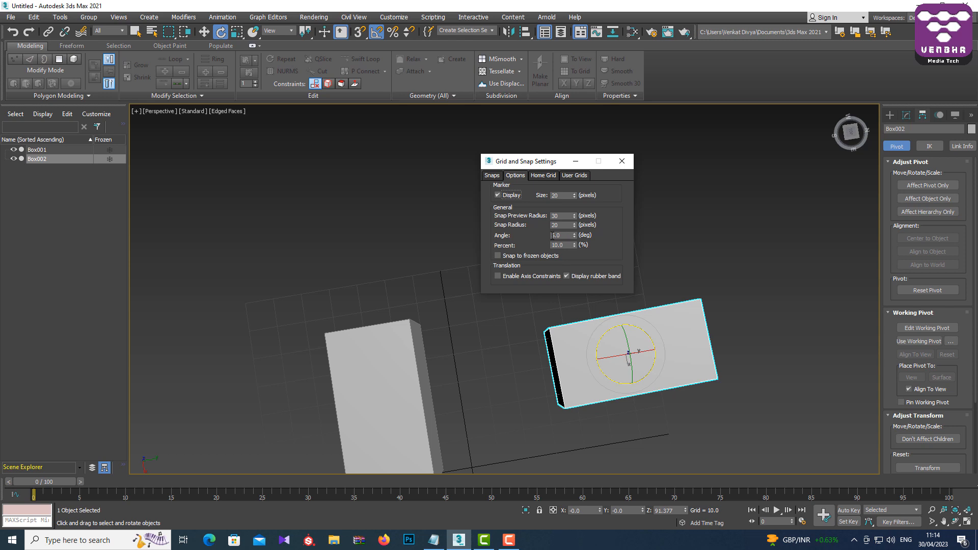
{"action": "left_click", "coordinate": [577, 162]}
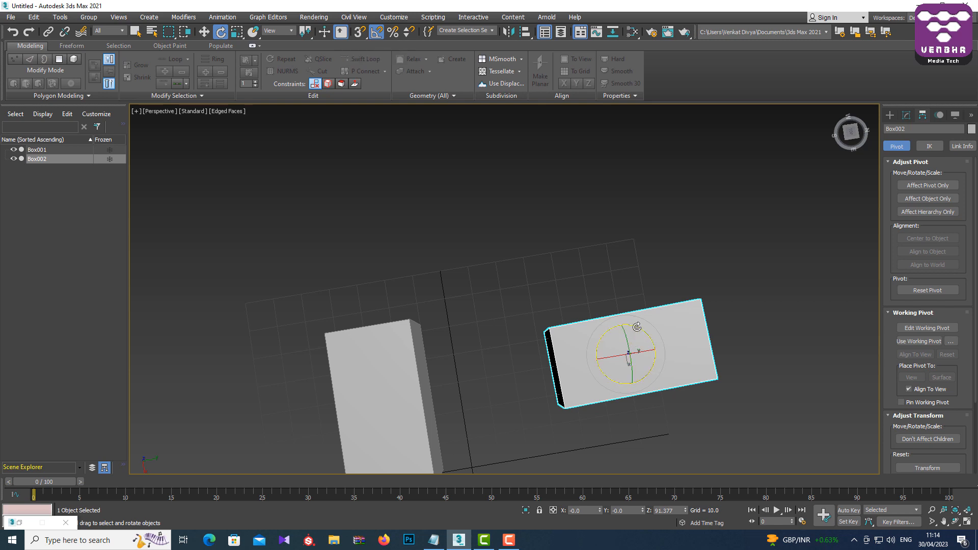
{"action": "left_click_drag", "start_coordinate": [637, 327], "coordinate": [681, 354]}
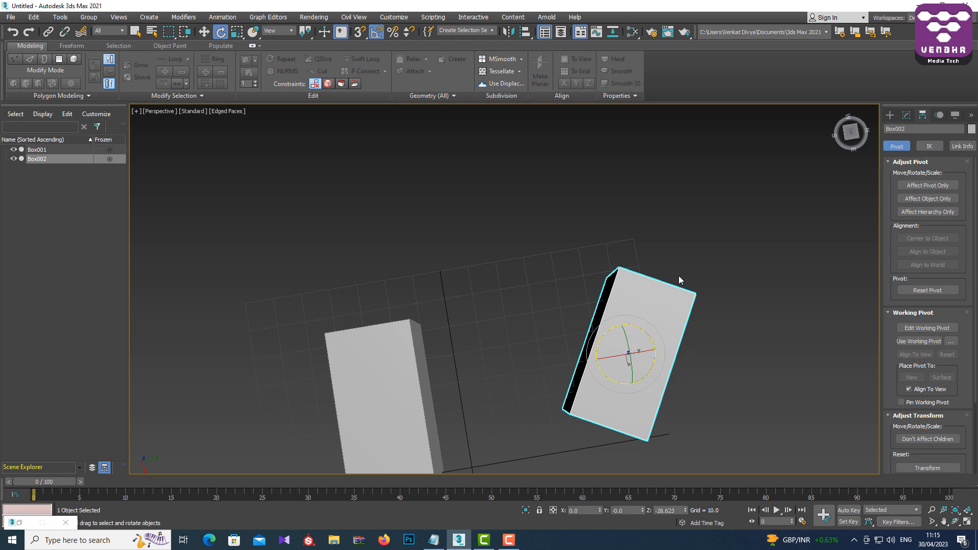
{"action": "key", "text": "ctrl+z"}
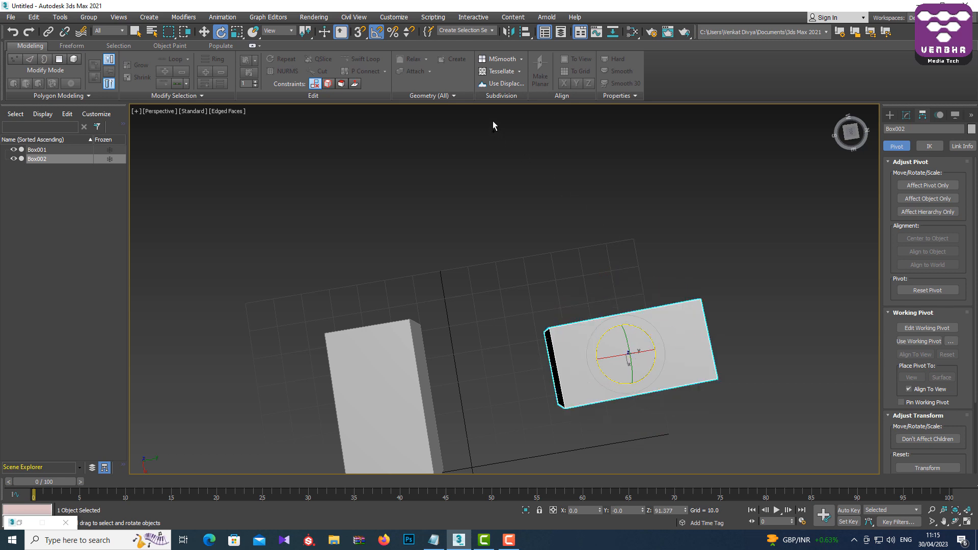
Change the angle snap increment and rotate the copied box with it about Z to about 1.4°, parallel to the original box.
{"action": "right_click", "coordinate": [378, 33]}
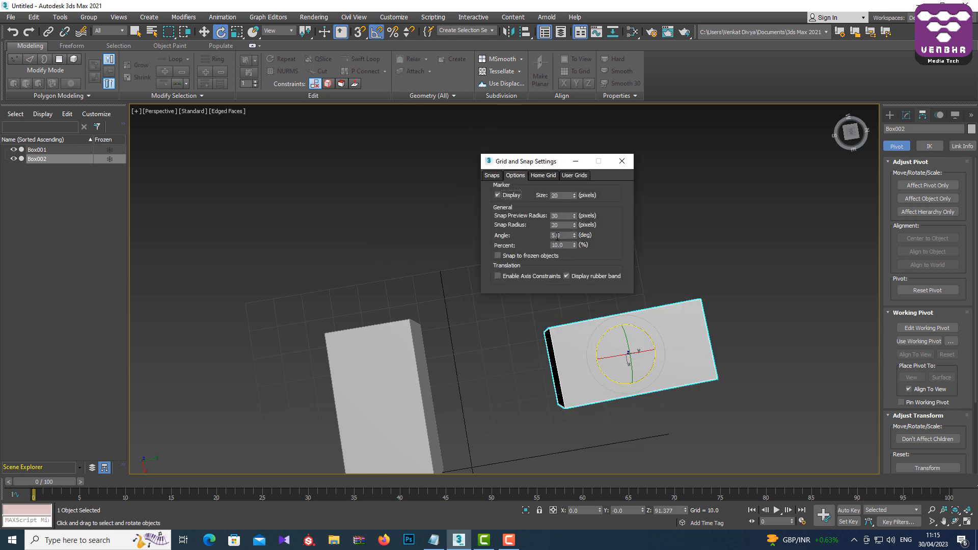
{"action": "left_click_drag", "start_coordinate": [557, 236], "coordinate": [549, 235]}
{"action": "left_click", "coordinate": [623, 163]}
{"action": "mouse_move", "coordinate": [638, 329]}
{"action": "left_mouse_down"}
{"action": "mouse_move", "coordinate": [700, 358]}
{"action": "mouse_move", "coordinate": [638, 330]}
{"action": "mouse_move", "coordinate": [645, 340]}
{"action": "left_mouse_up"}
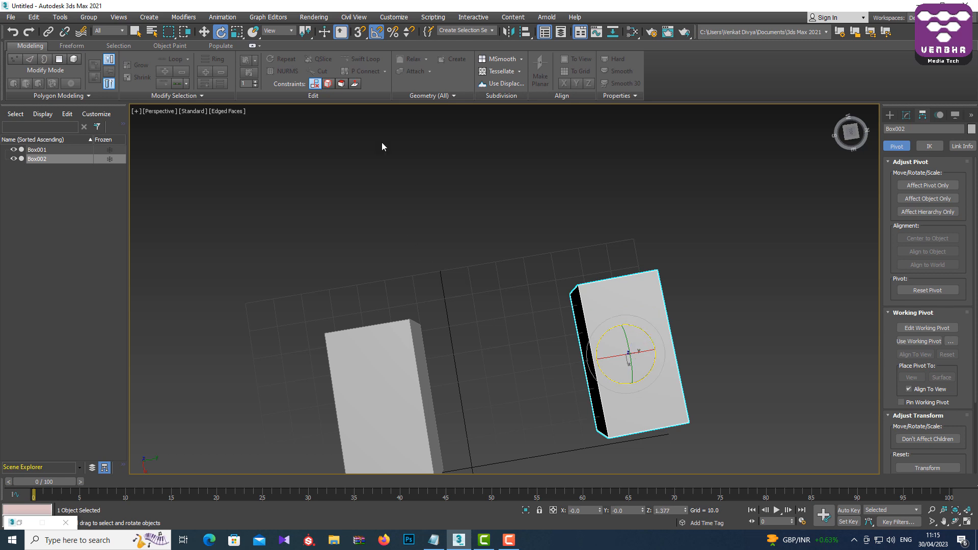
Toggle 3D snapping and angle snapping on and off, leaving both turned off.
{"action": "left_click", "coordinate": [372, 32]}
{"action": "key", "text": "s"}
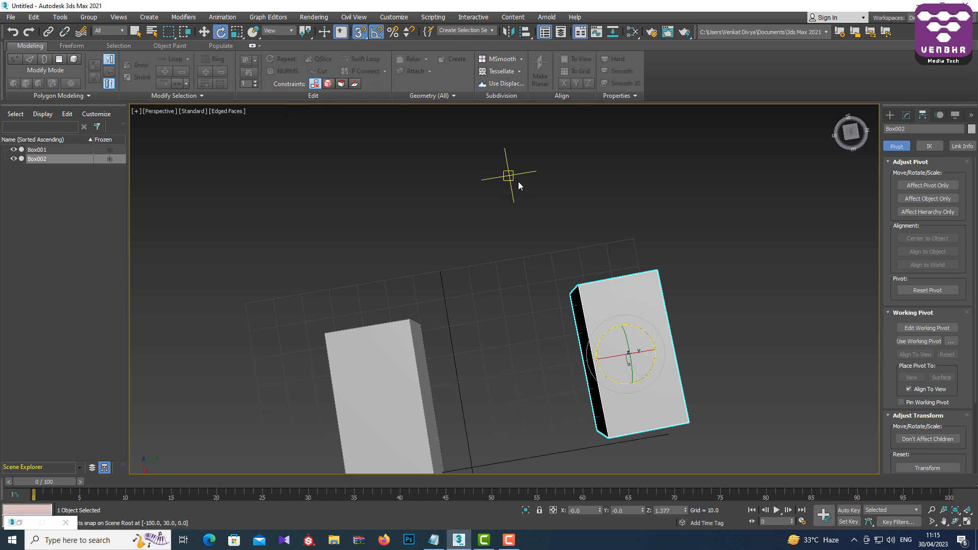
{"action": "key", "text": "s"}
{"action": "key", "text": "a"}
{"action": "key", "text": "a"}
{"action": "key", "text": "a"}
{"action": "key", "text": "a"}
{"action": "key", "text": "a"}
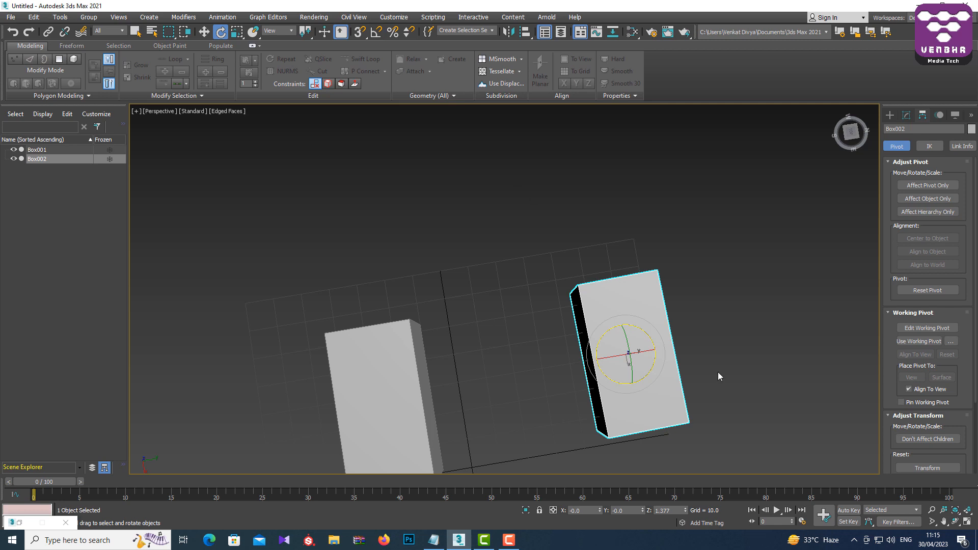
{"action": "middle_click_drag", "start_coordinate": [564, 331], "coordinate": [613, 350]}
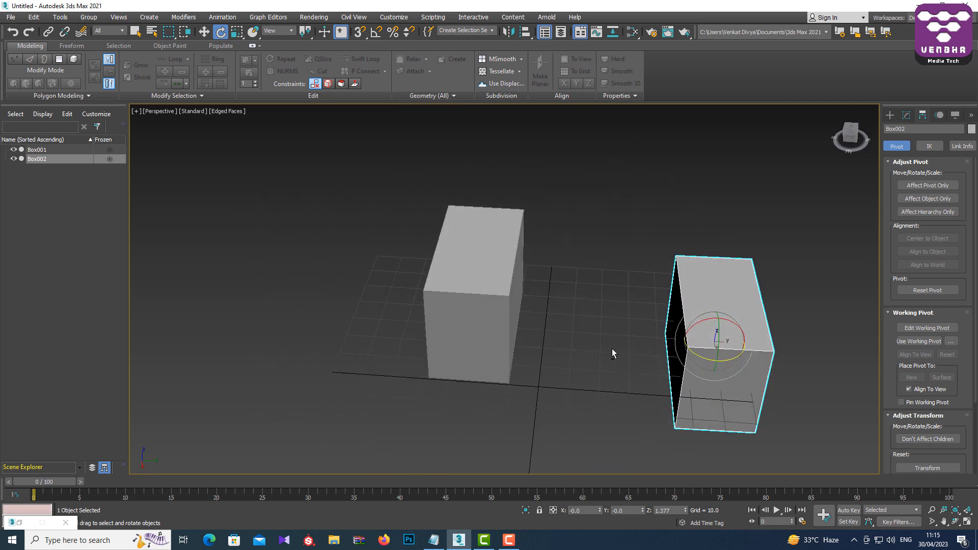